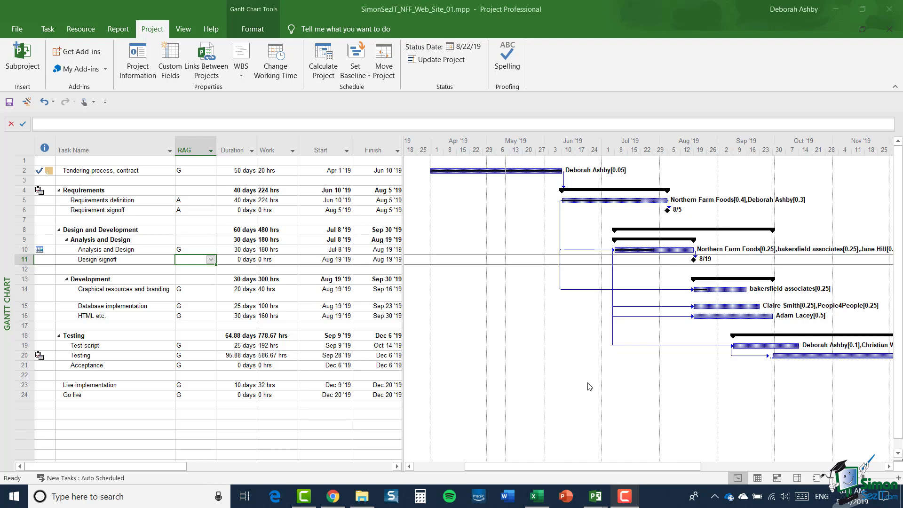
# Jump to the first row of the Cost table in SimonSezIT_NFF_Web_Site_02 and show the View ribbon.
pyautogui.hotkey('ctrl', 'Home')
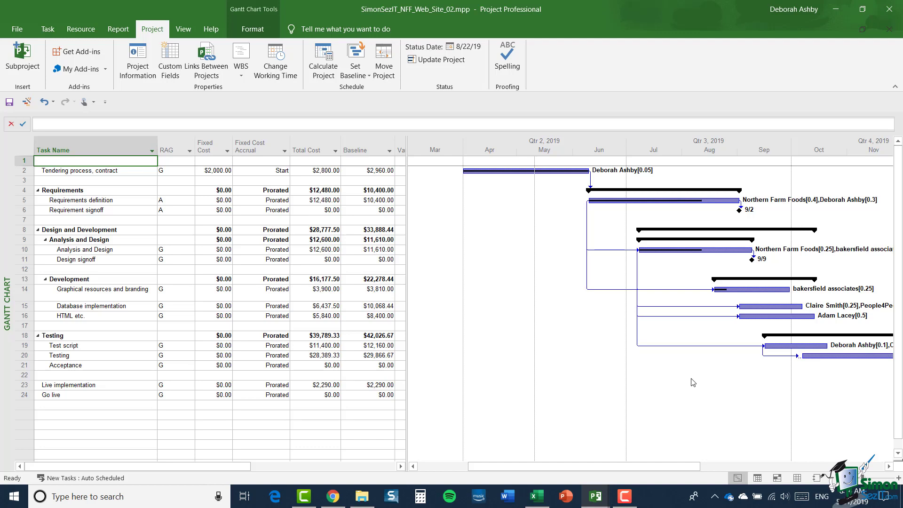
pyautogui.hotkey('alt', 'w')
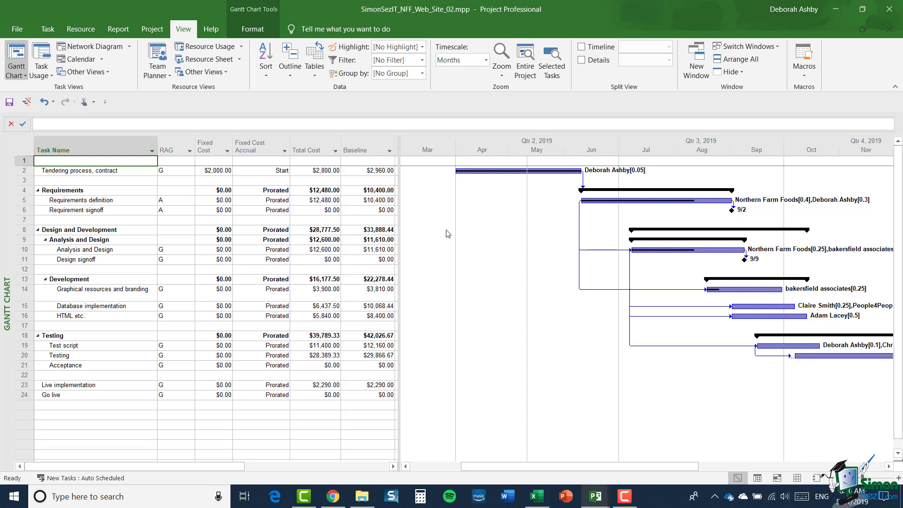
# Confirm the Cost table is applied, then widen the table to reveal the Variance and Actual columns.
pyautogui.click(316, 75)
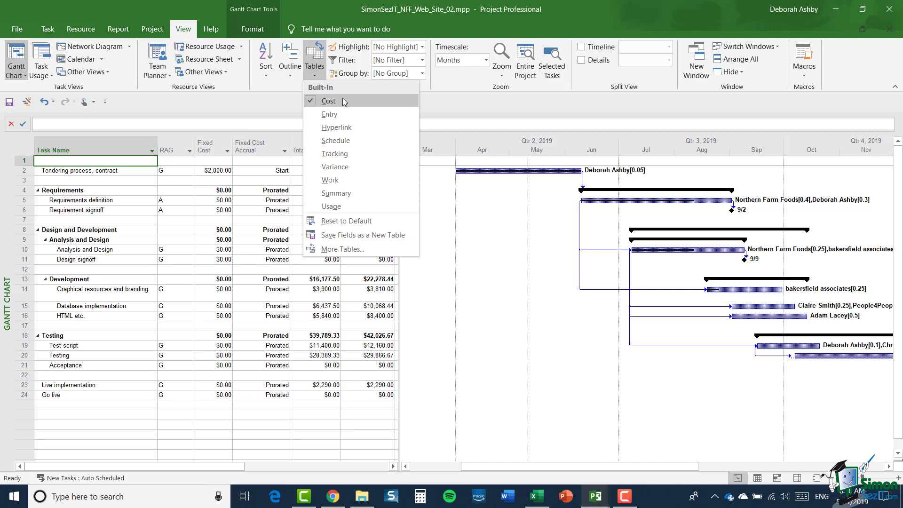
pyautogui.click(446, 102)
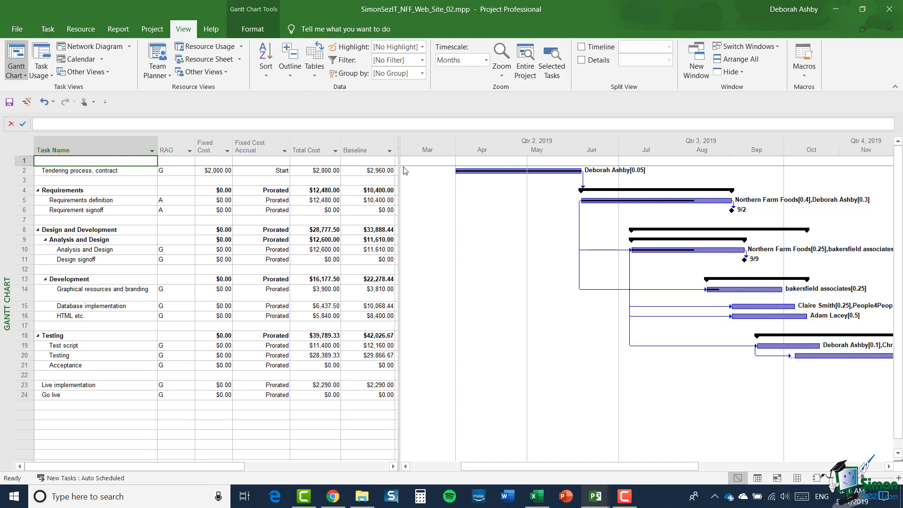
pyautogui.moveTo(398, 169); pyautogui.dragTo(473, 171)
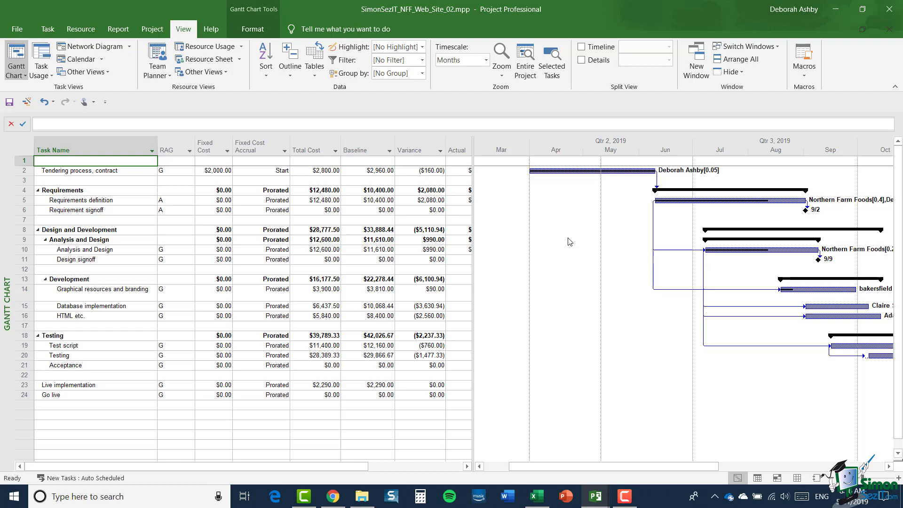
pyautogui.click(24, 200)
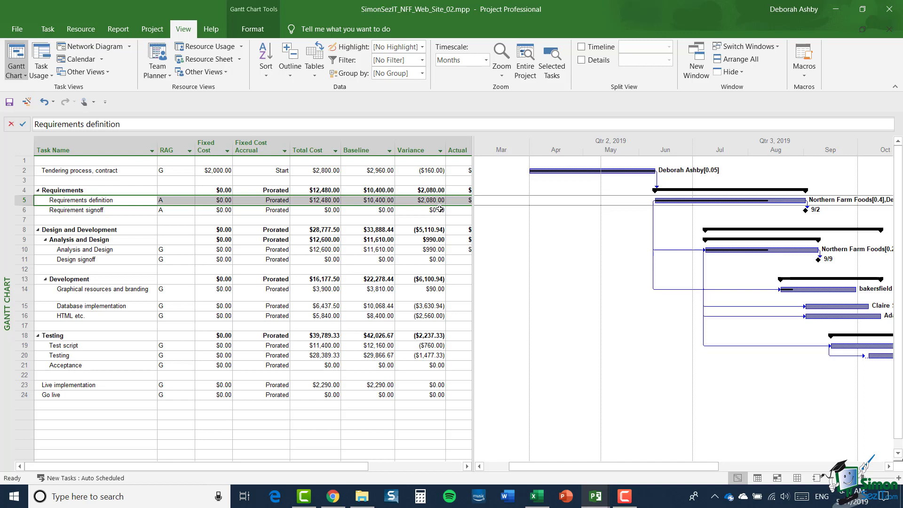
pyautogui.click(24, 250)
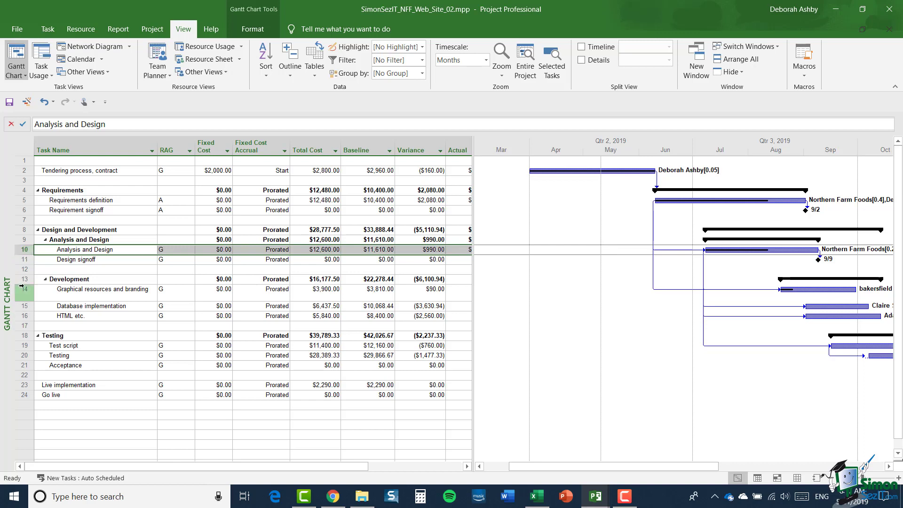
pyautogui.click(22, 291)
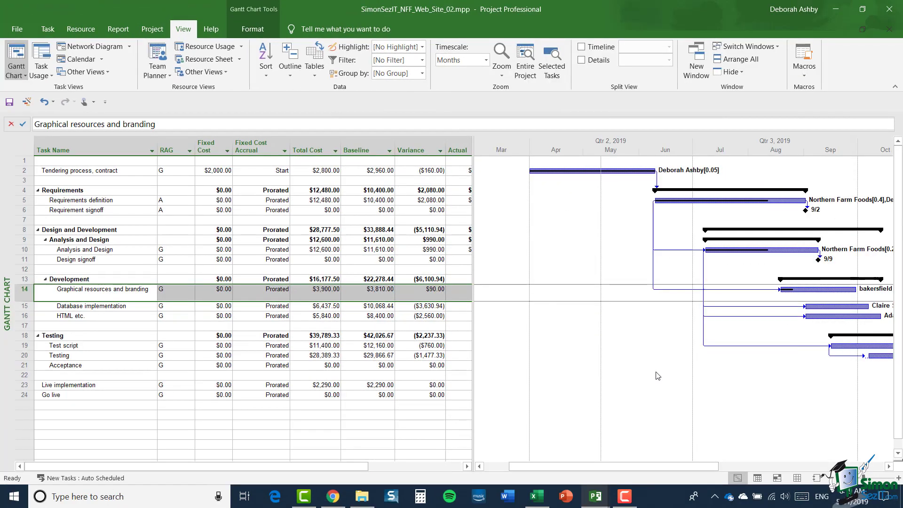
# In Project > Custom Fields, rename the Text2 task field to 'RAGauto'.
pyautogui.click(148, 31)
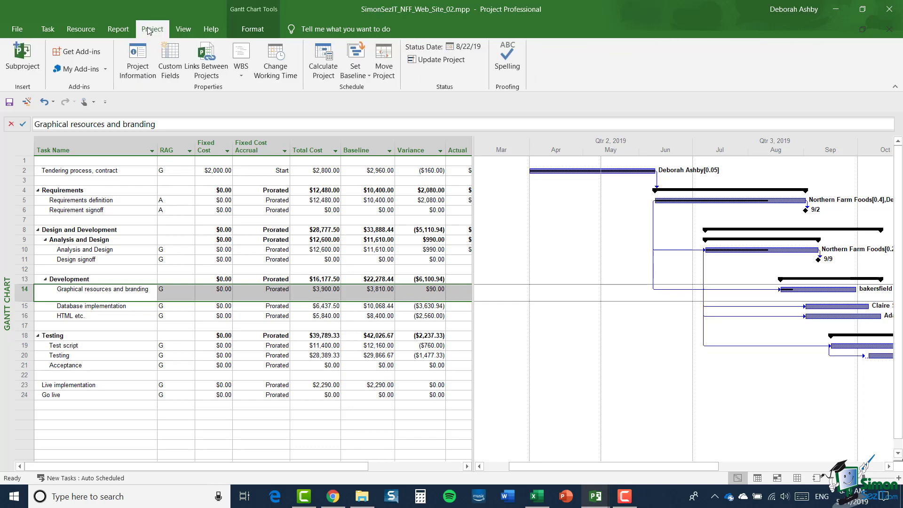
pyautogui.click(170, 60)
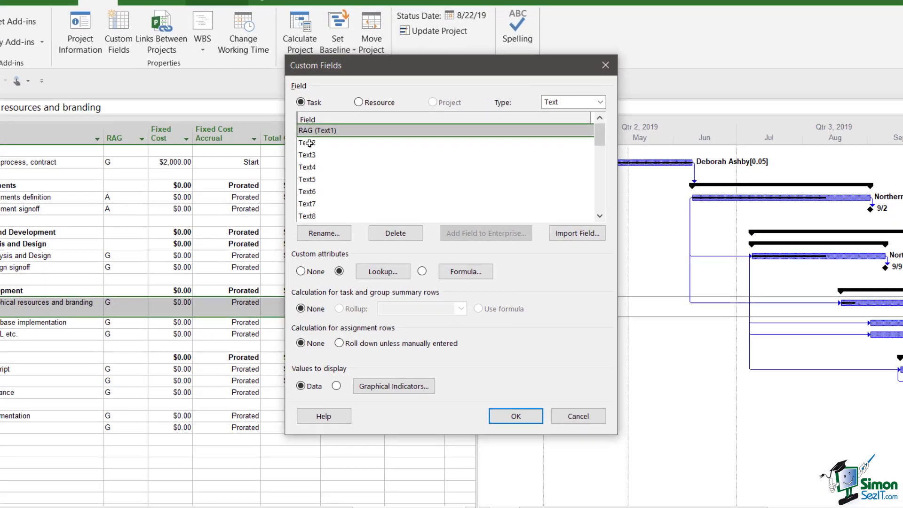
pyautogui.click(310, 143)
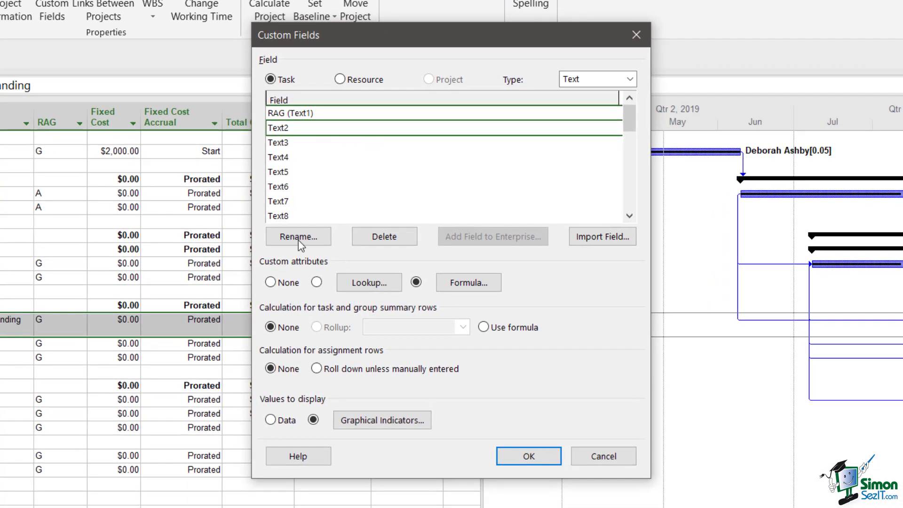
pyautogui.click(302, 238)
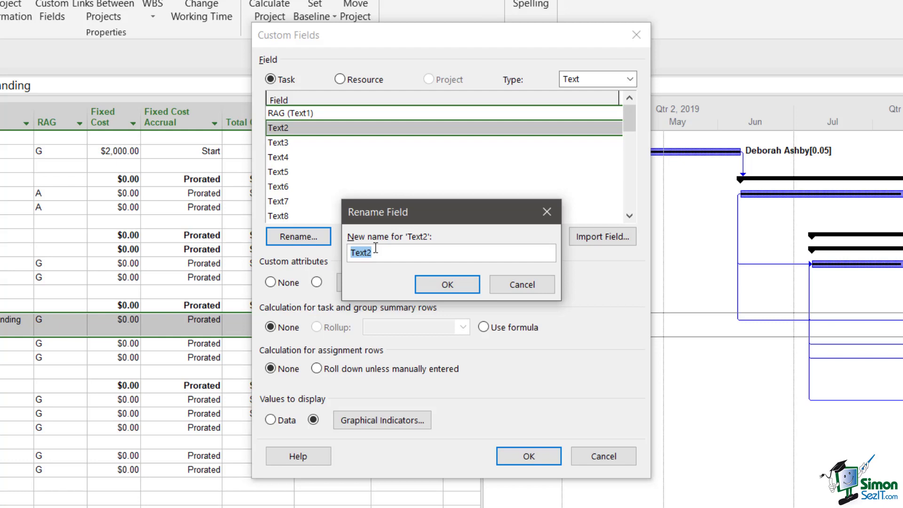
pyautogui.write('RAGauto')
pyautogui.click(448, 284)
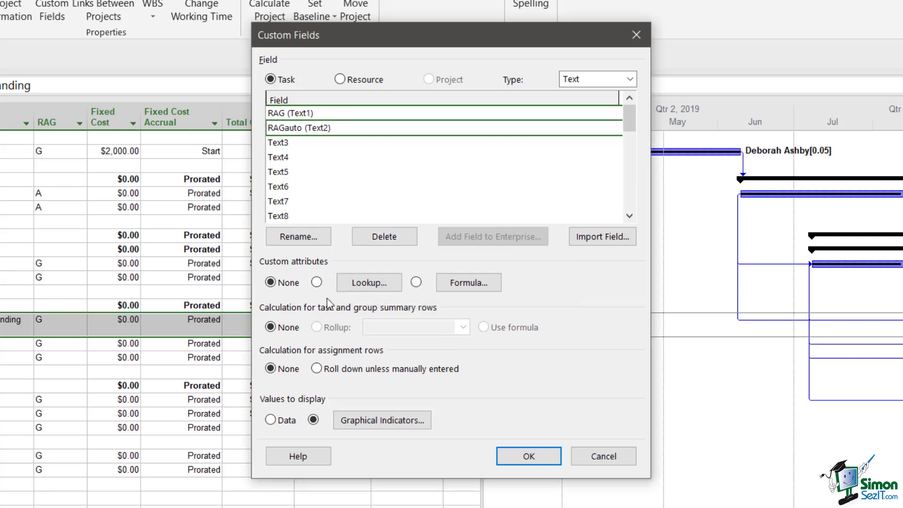
# Open the Formula editor for the RAGauto (Text2) field.
pyautogui.click(473, 284)
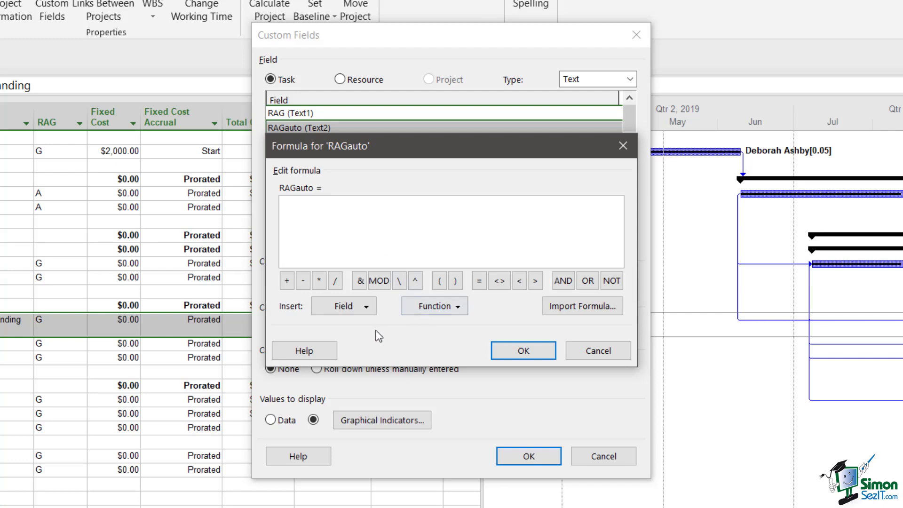
# Insert the General > IIf function template into the RAGauto formula.
pyautogui.click(367, 308)
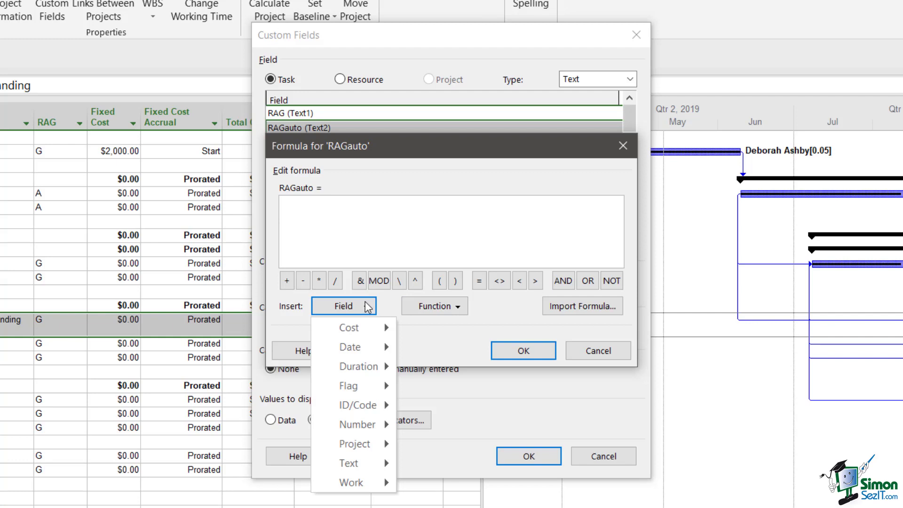
pyautogui.click(461, 310)
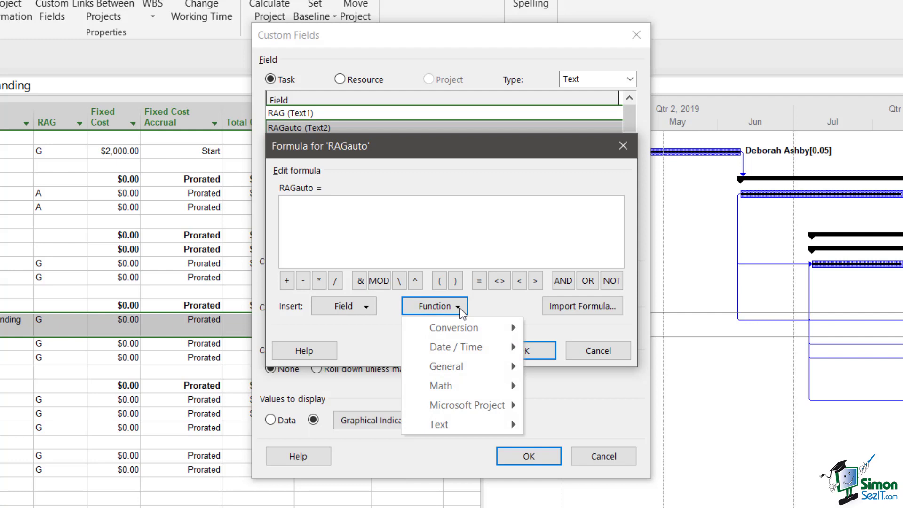
pyautogui.click(384, 351)
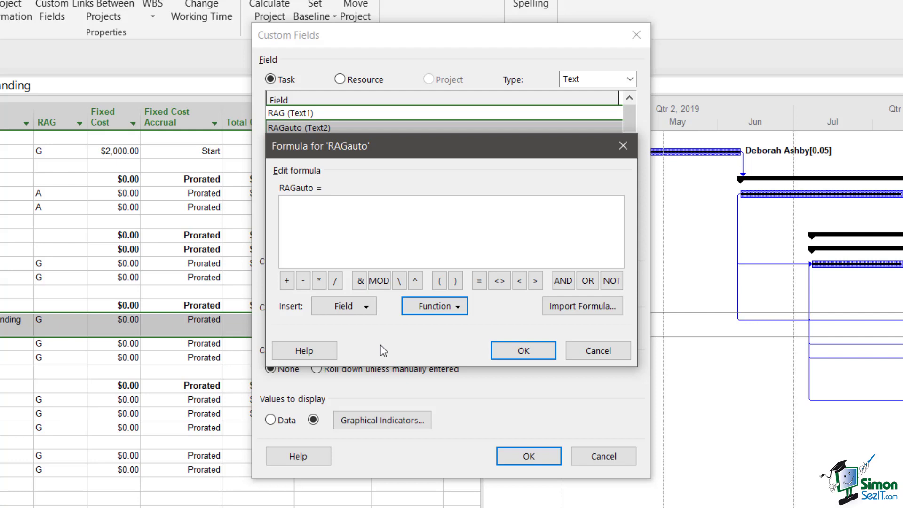
pyautogui.click(456, 307)
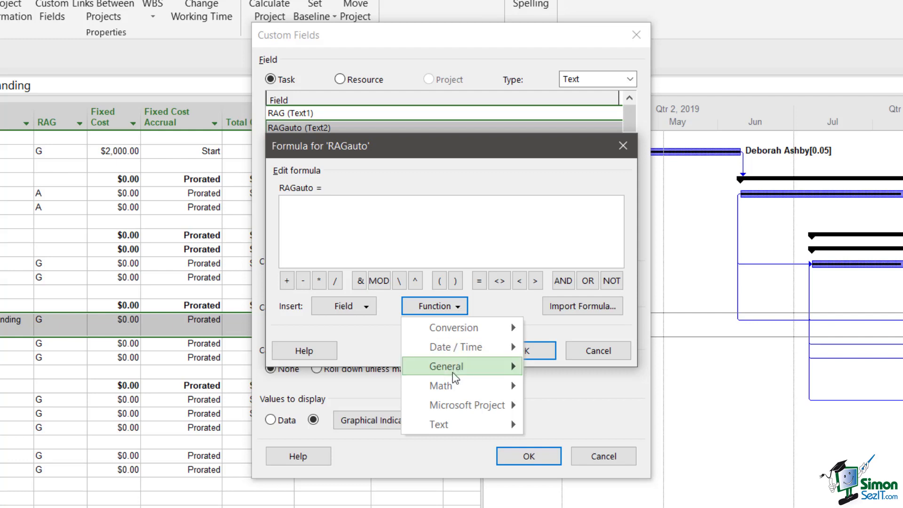
pyautogui.moveTo(455, 374)
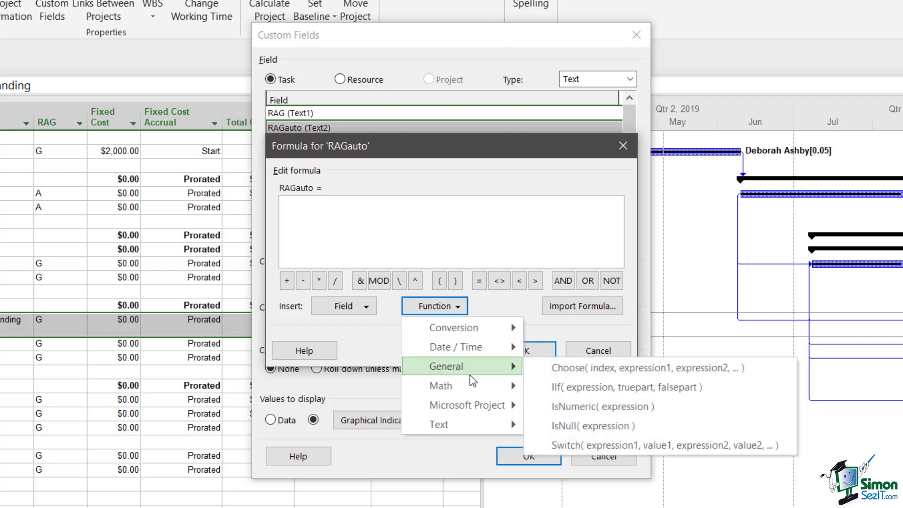
pyautogui.click(619, 388)
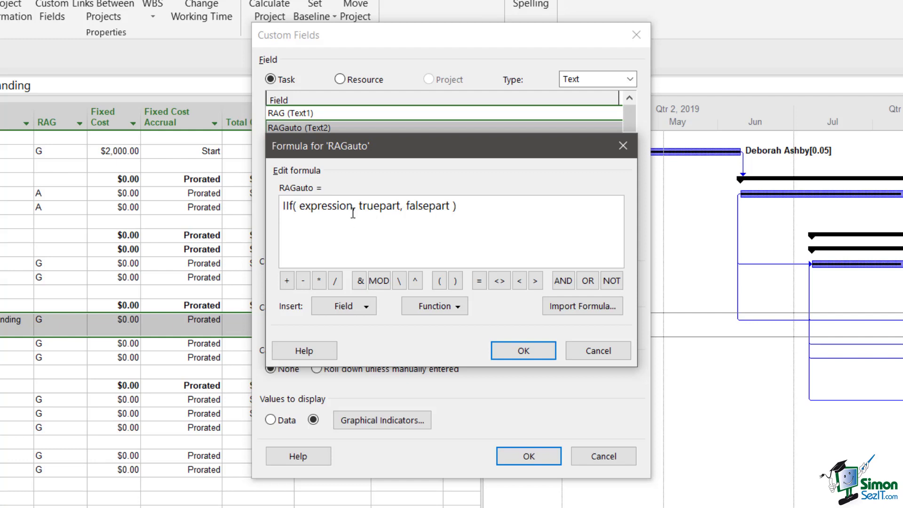
# Replace the IIf expression placeholder with the [Cost Variance] field from the Cost field list.
pyautogui.doubleClick(325, 208)
pyautogui.press('Delete')
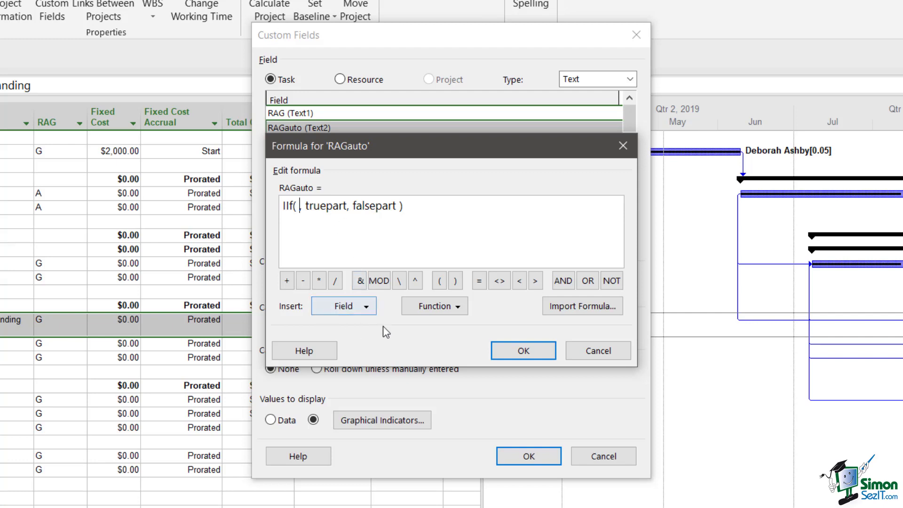
pyautogui.click(366, 308)
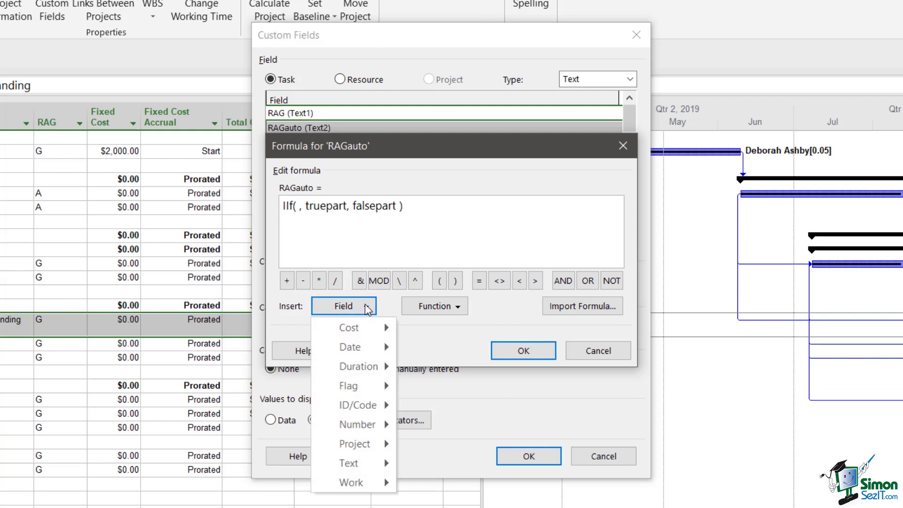
pyautogui.moveTo(356, 333)
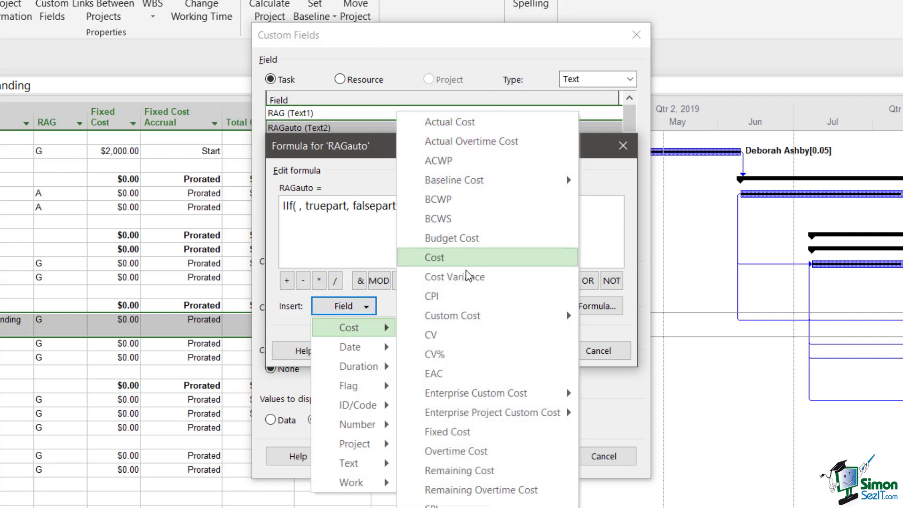
pyautogui.click(510, 277)
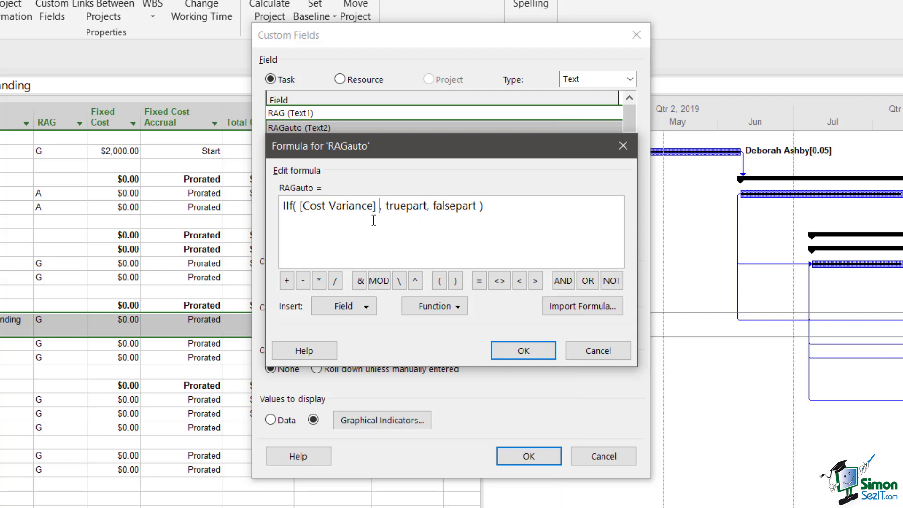
# Make the condition [Cost Variance] >0, with truepart "X" and falsepart "G".
pyautogui.write('>0')
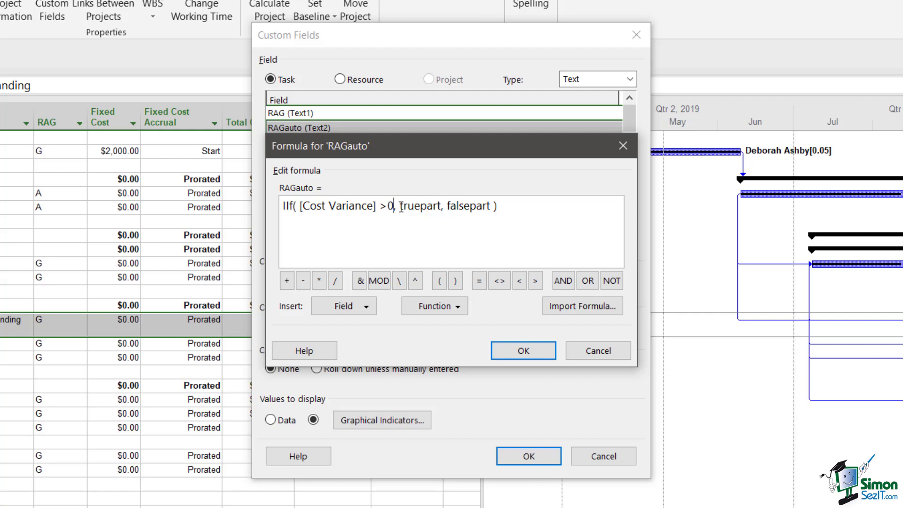
pyautogui.moveTo(400, 207); pyautogui.dragTo(439, 206)
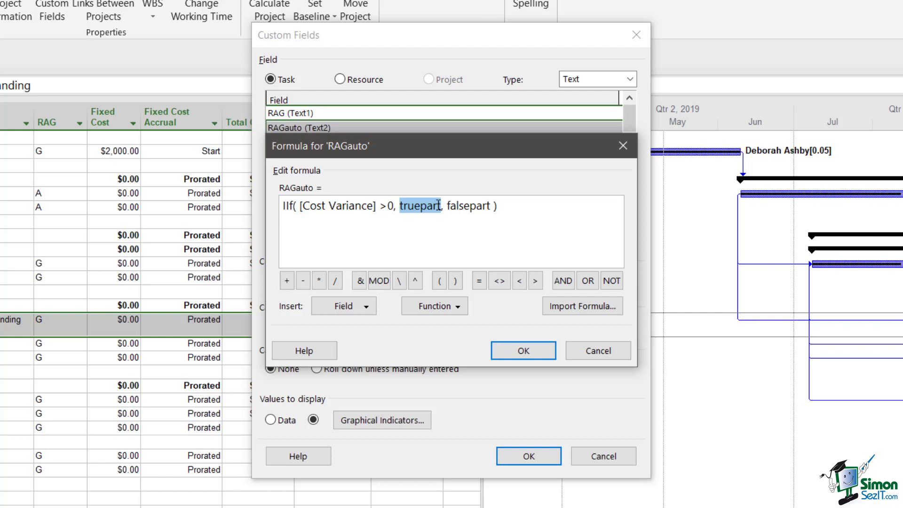
pyautogui.write('"X')
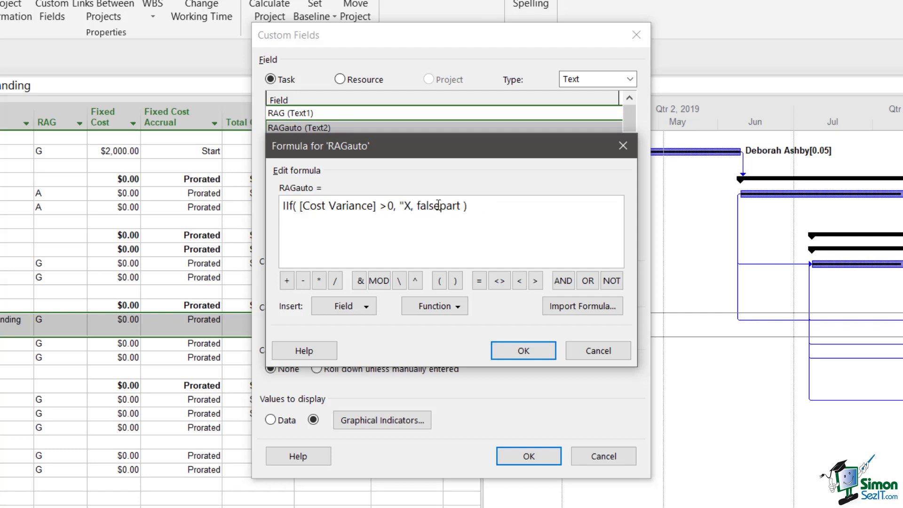
pyautogui.write('"')
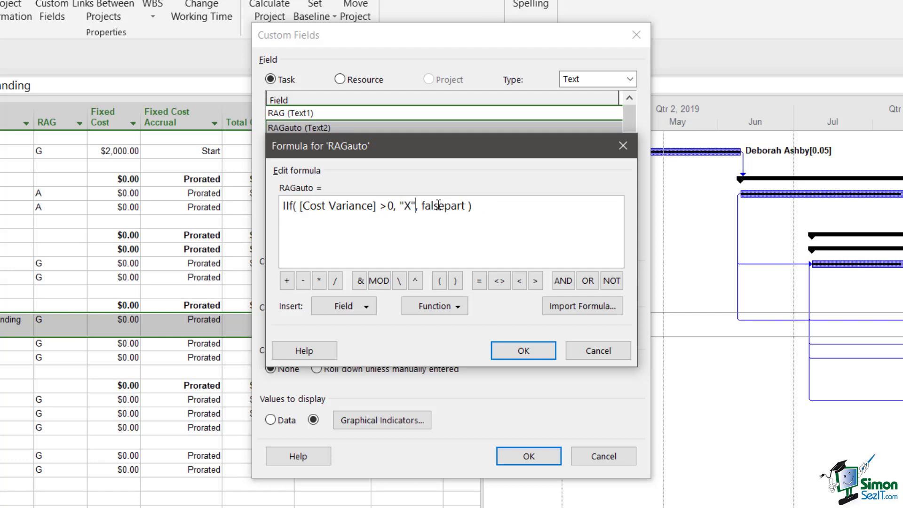
pyautogui.press('Right')
pyautogui.press('Right')
pyautogui.hotkey('shift', 'Right')
pyautogui.moveTo(437, 207); pyautogui.dragTo(468, 203)
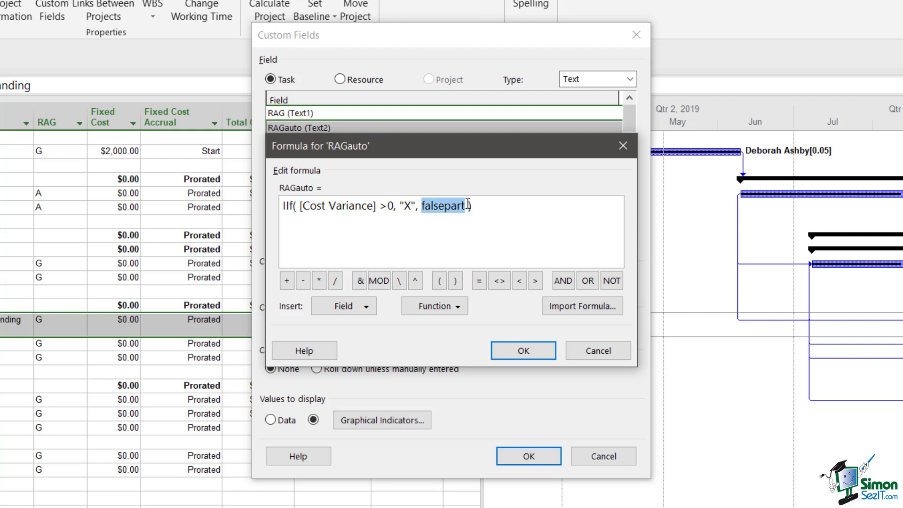
pyautogui.write('"G')
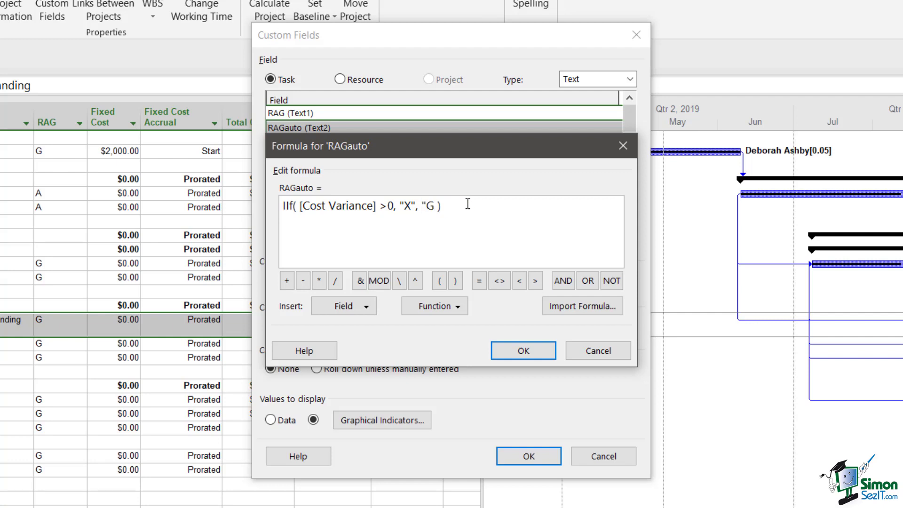
pyautogui.write('"')
# Accept the IIf formula and set RAGauto to display data values instead of graphical indicators.
pyautogui.click(523, 350)
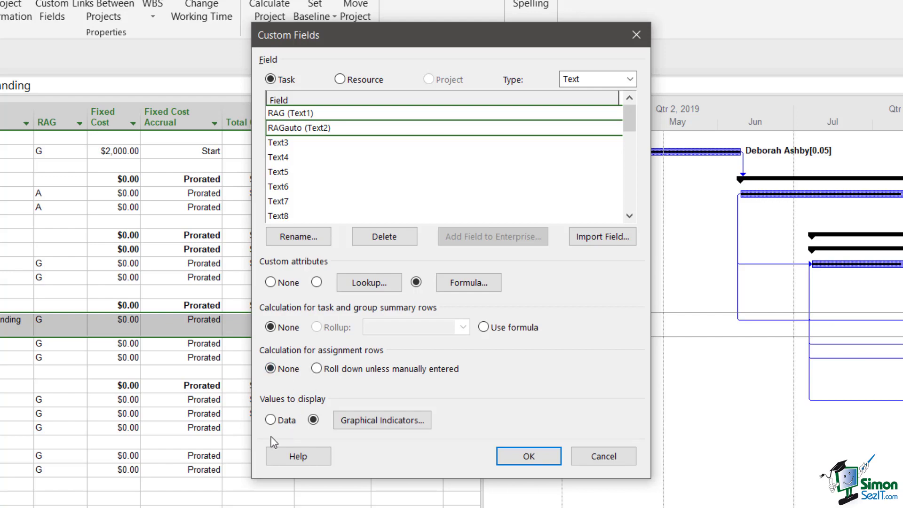
pyautogui.click(269, 421)
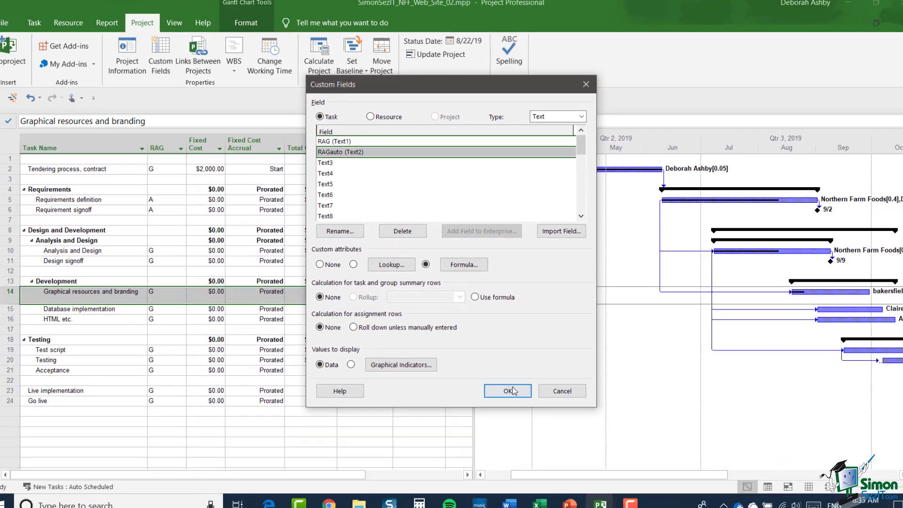
# Close Custom Fields and insert a Text2 (RAGauto) column before Fixed Cost in the Gantt table.
pyautogui.click(529, 456)
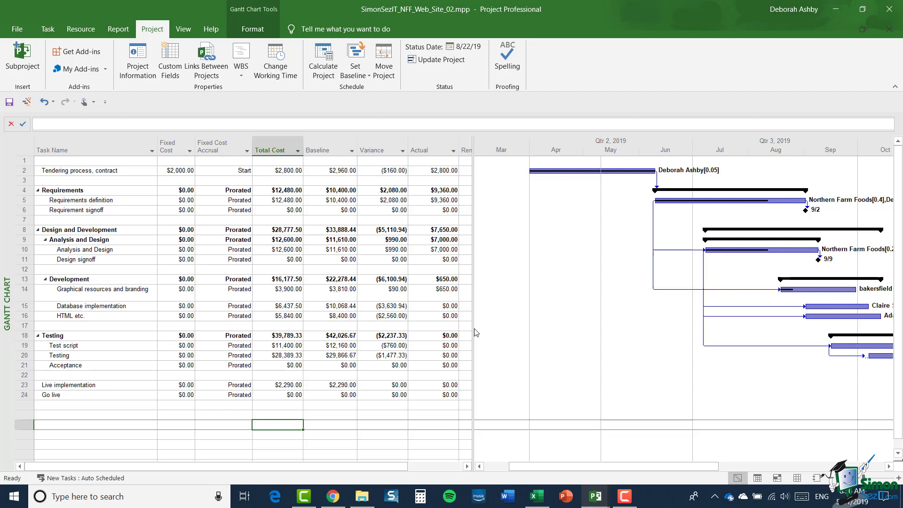
pyautogui.click(165, 143)
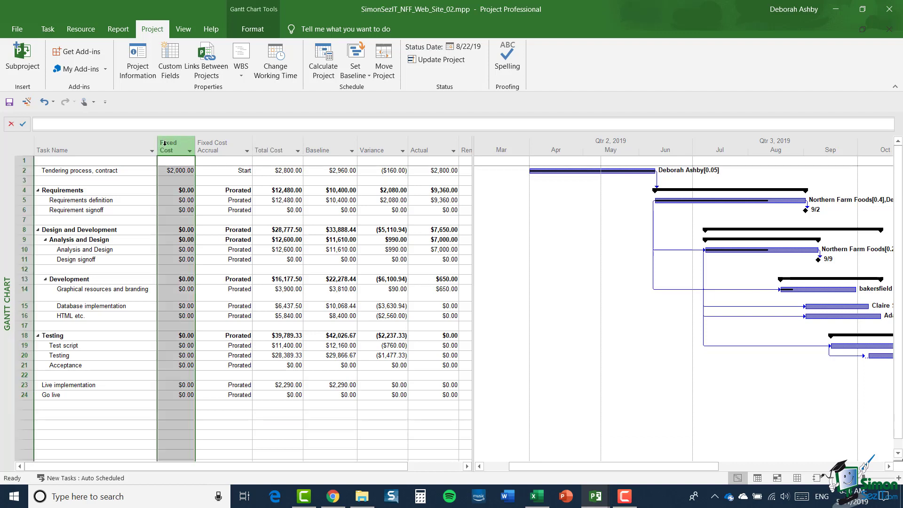
pyautogui.rightClick(165, 145)
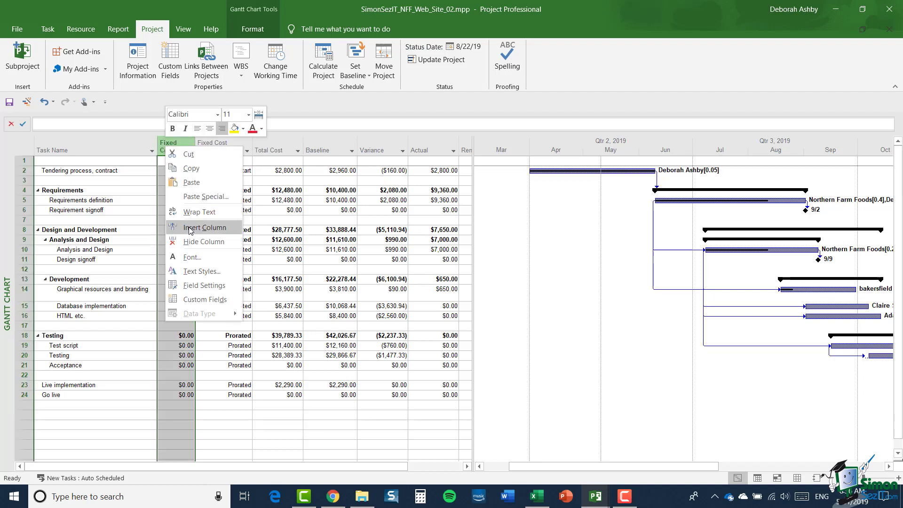
pyautogui.click(203, 228)
pyautogui.moveTo(269, 191); pyautogui.dragTo(277, 424)
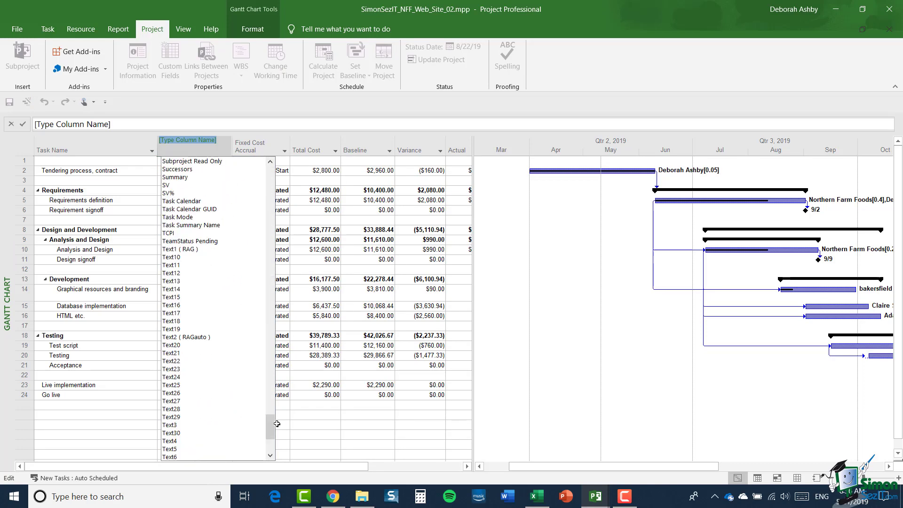
pyautogui.click(190, 337)
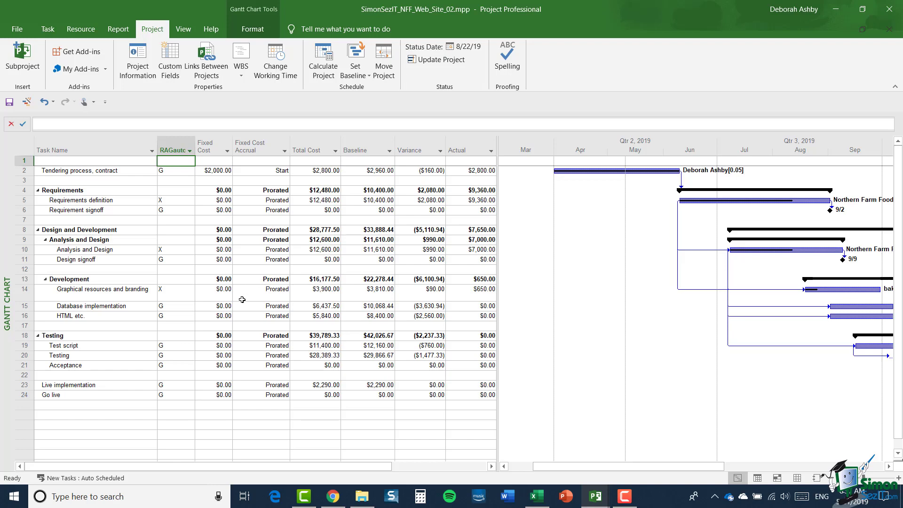
# Reopen Custom Fields and view the RAGauto formula IIf([Cost Variance]>0,"X","G").
pyautogui.click(170, 65)
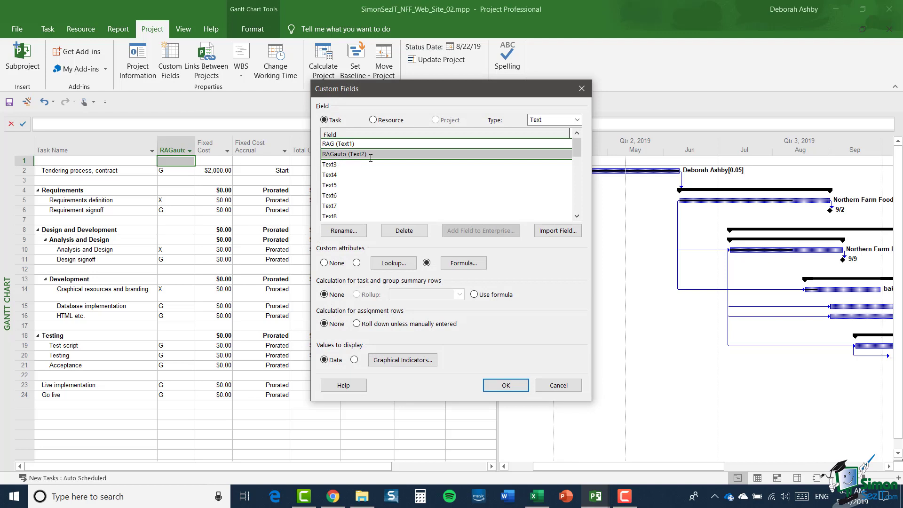
pyautogui.click(464, 264)
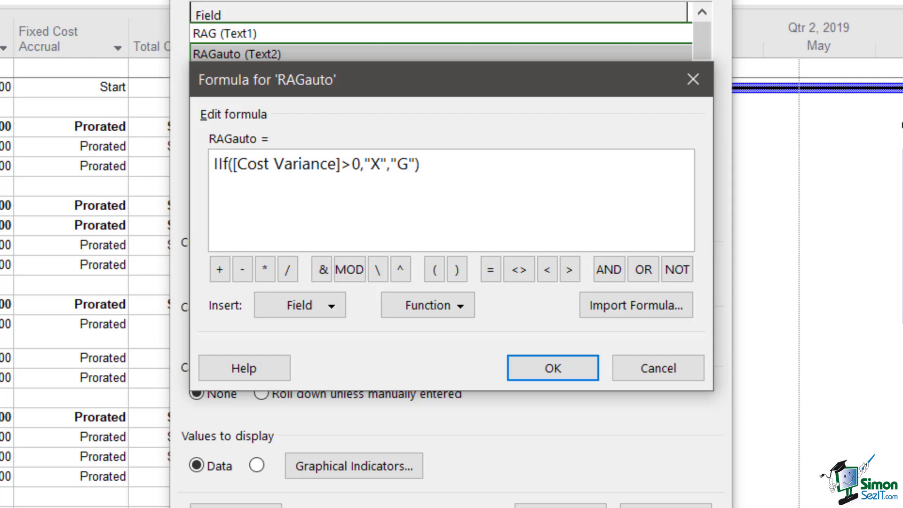
# Delete the "X" result from the RAGauto formula.
pyautogui.press('Return')
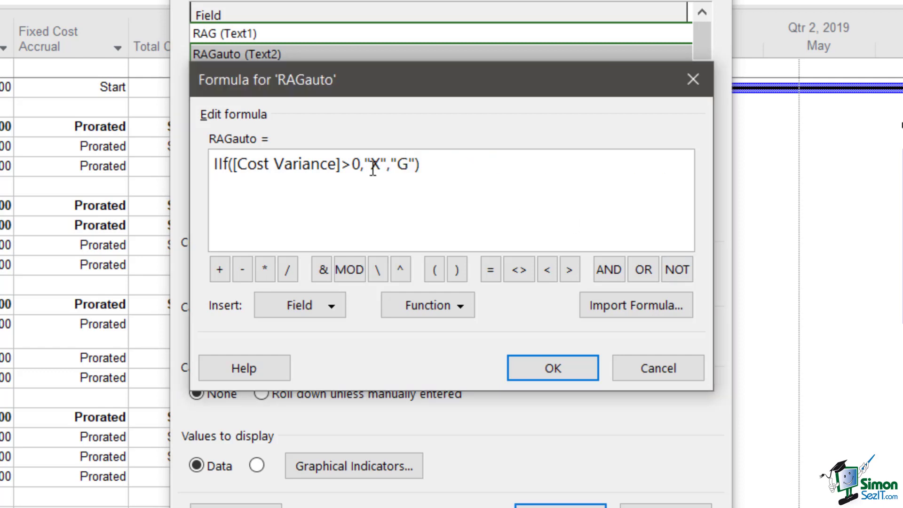
pyautogui.moveTo(364, 164); pyautogui.dragTo(387, 164)
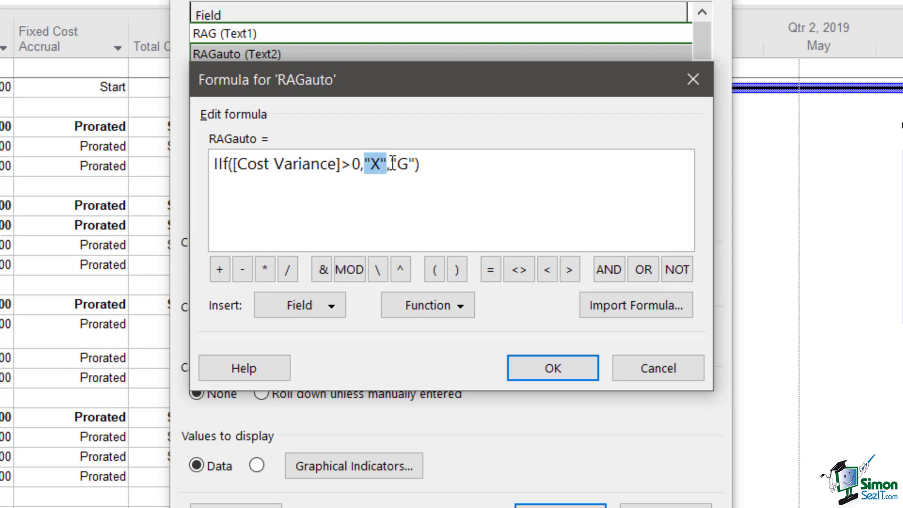
pyautogui.press('Delete')
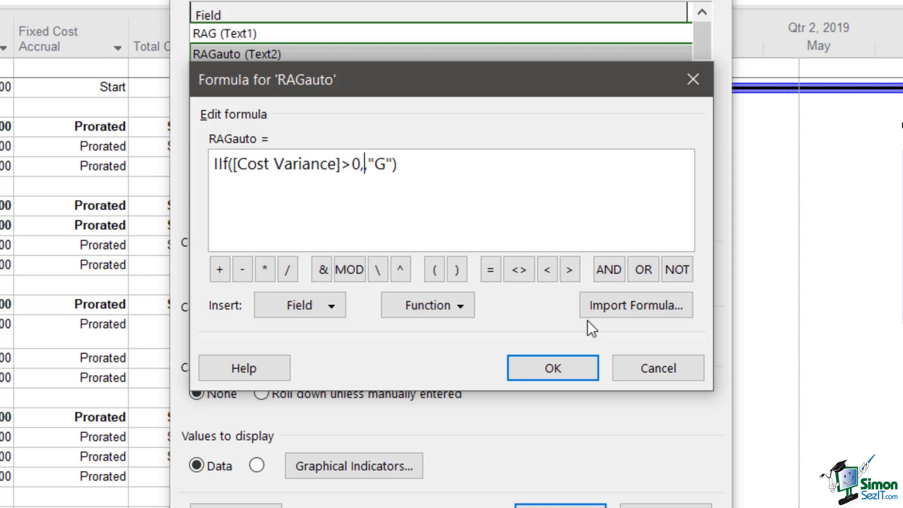
# Insert a nested IIf in place of "X" and clear its expression placeholder.
pyautogui.click(461, 305)
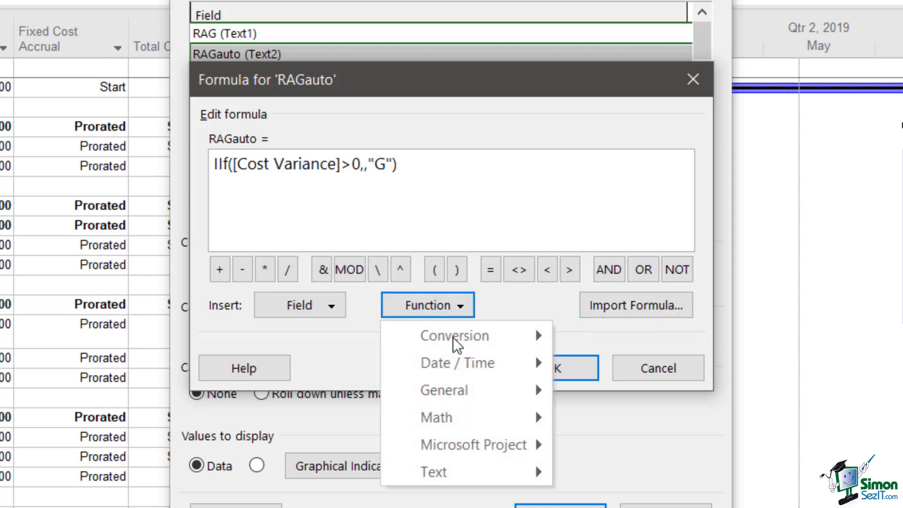
pyautogui.moveTo(447, 394)
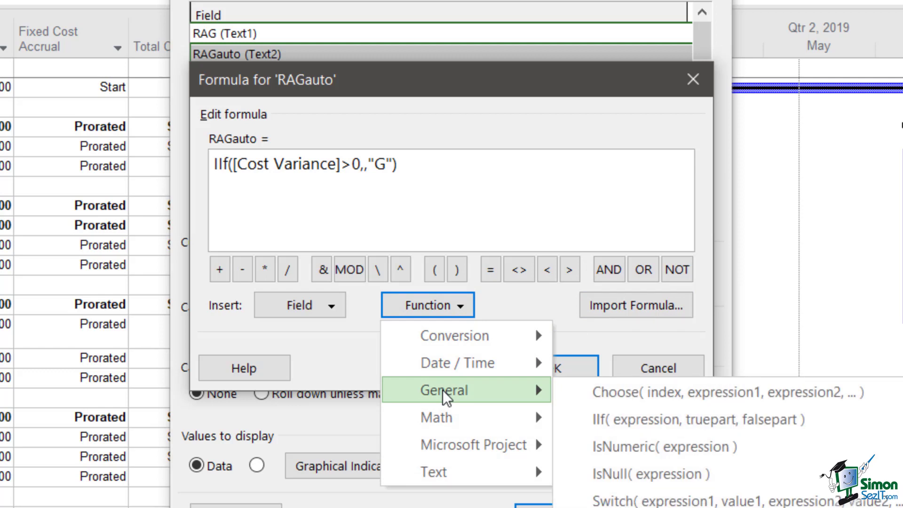
pyautogui.click(676, 420)
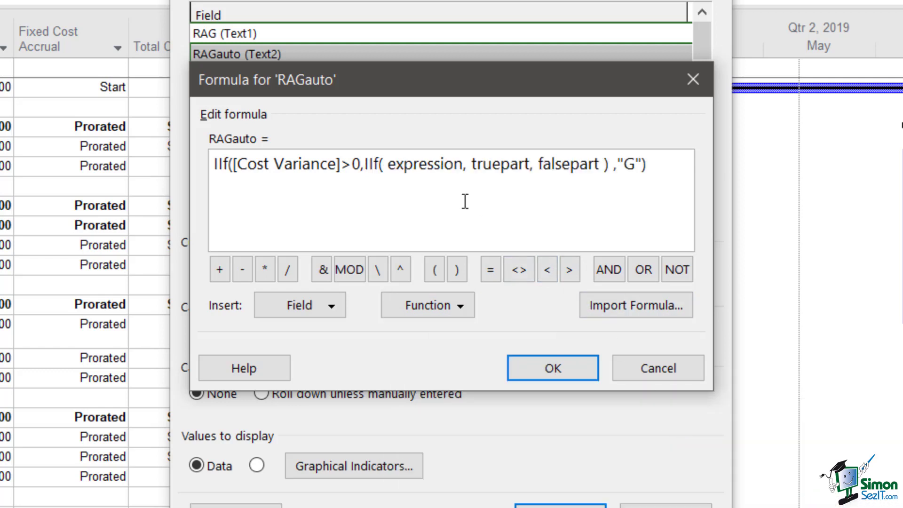
pyautogui.doubleClick(414, 165)
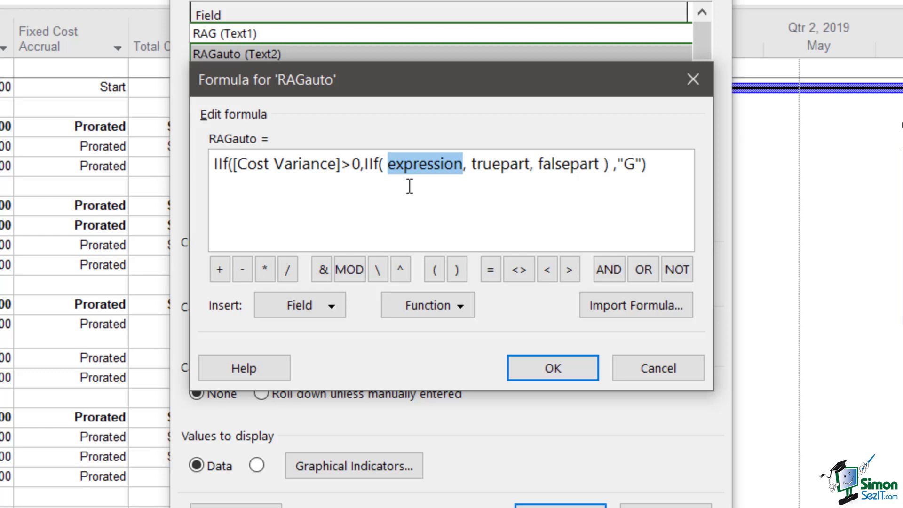
pyautogui.press('Delete')
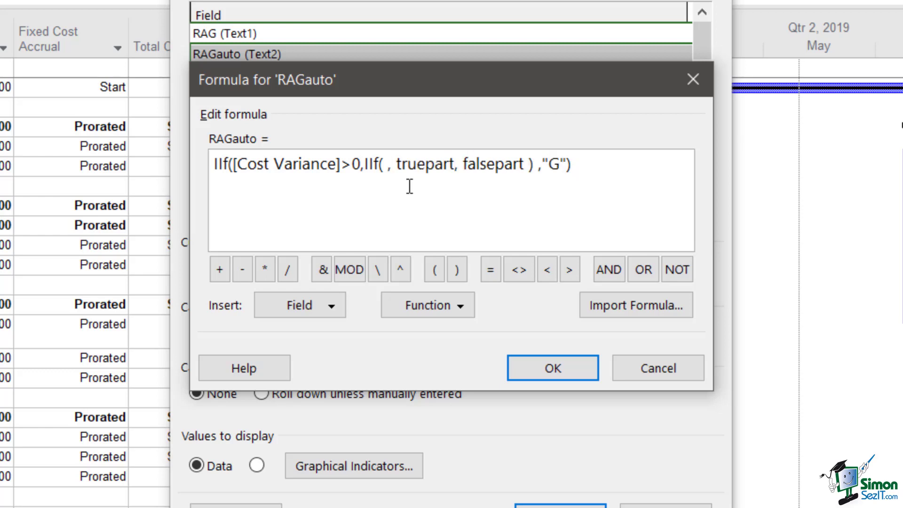
pyautogui.click(338, 305)
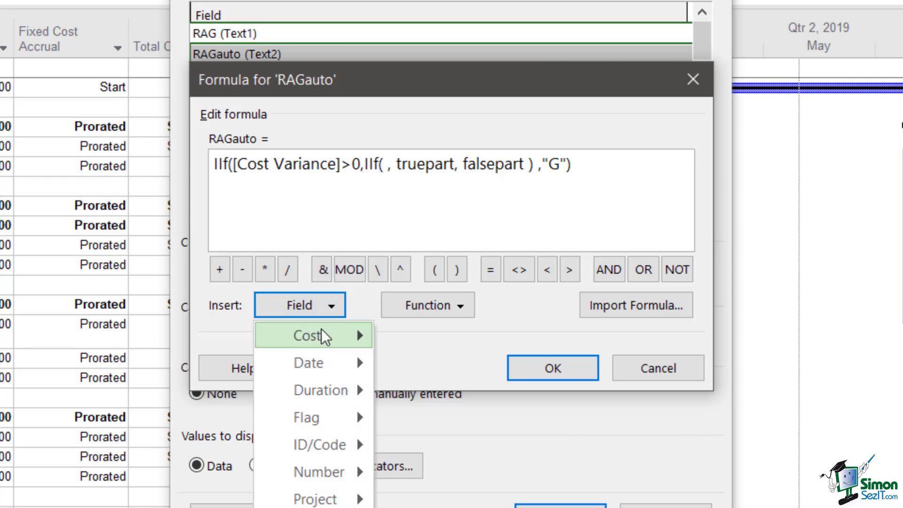
# Make the nested IIf test [Cost Variance]>1000, returning "R" if true and "A" otherwise.
pyautogui.moveTo(348, 336)
pyautogui.click(509, 270)
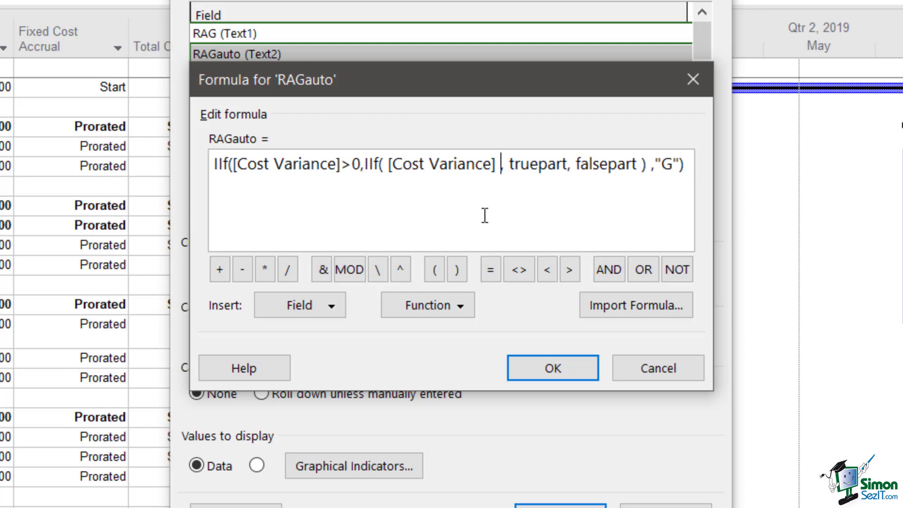
pyautogui.write('>1000')
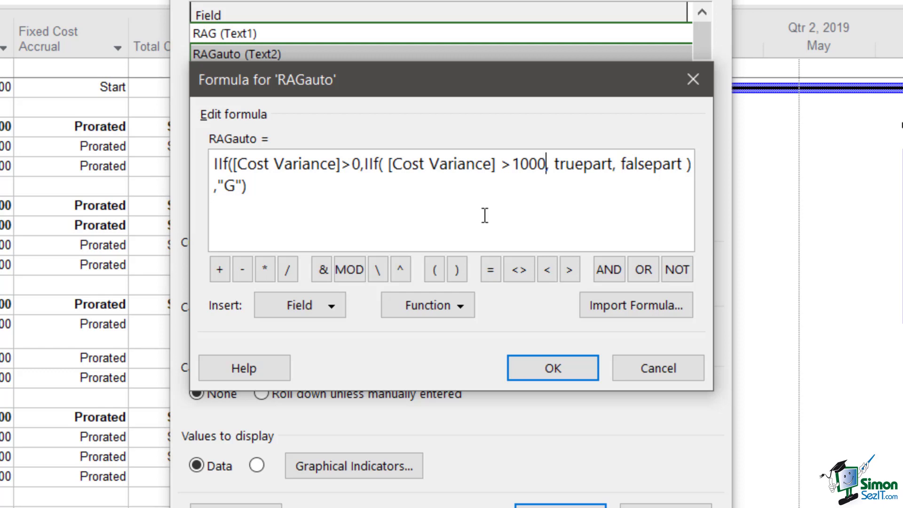
pyautogui.doubleClick(583, 167)
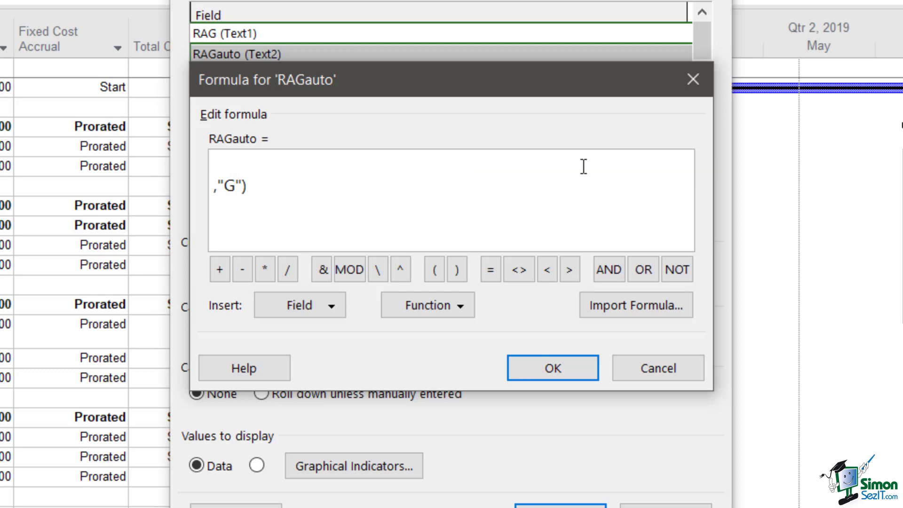
pyautogui.write('"R", falsepart )')
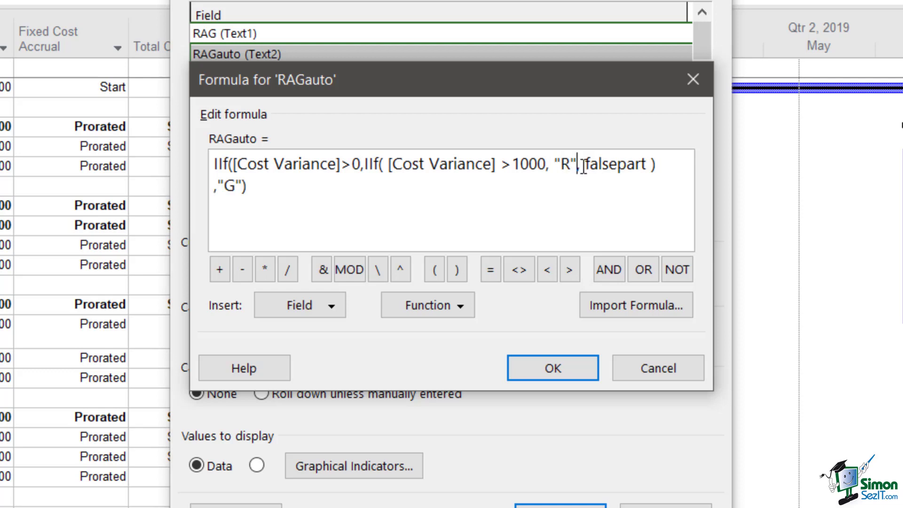
pyautogui.doubleClick(616, 162)
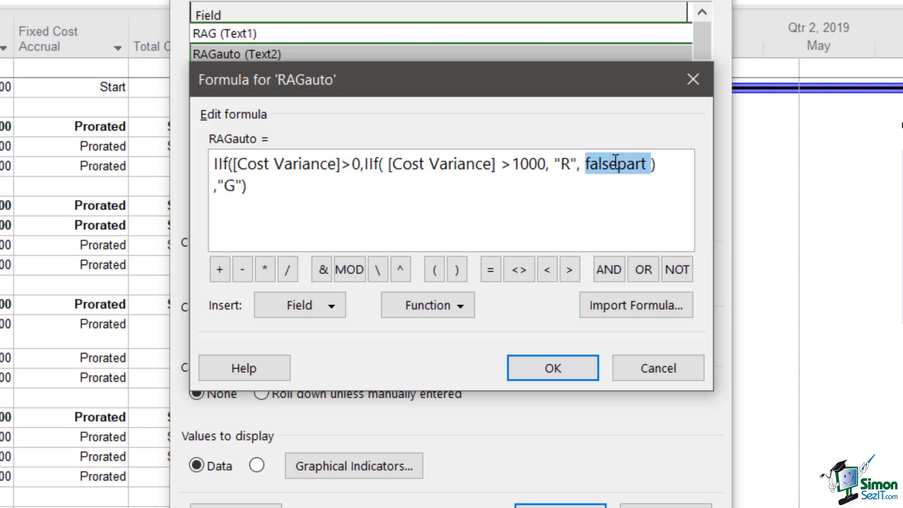
pyautogui.write('"A"')
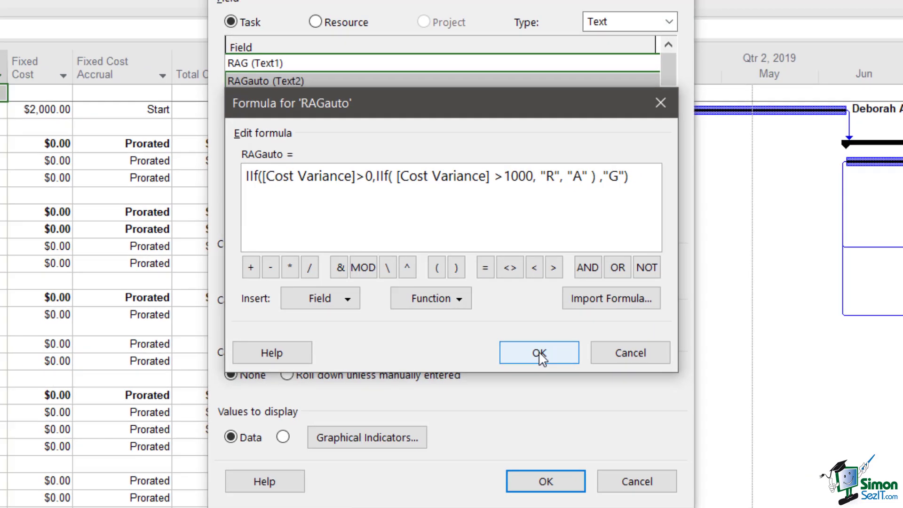
# Accept the formula and the Custom Fields dialog so the RAGauto column shows R, A or G per task.
pyautogui.click(540, 354)
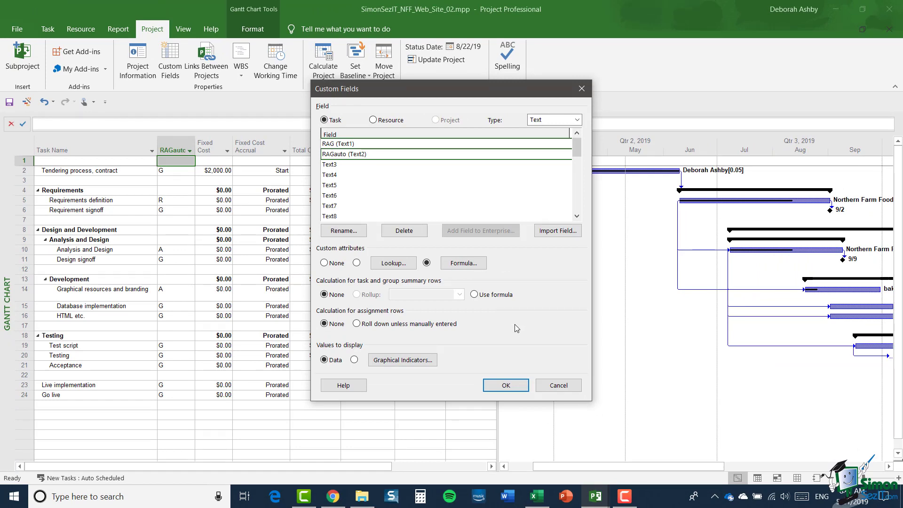
pyautogui.click(510, 386)
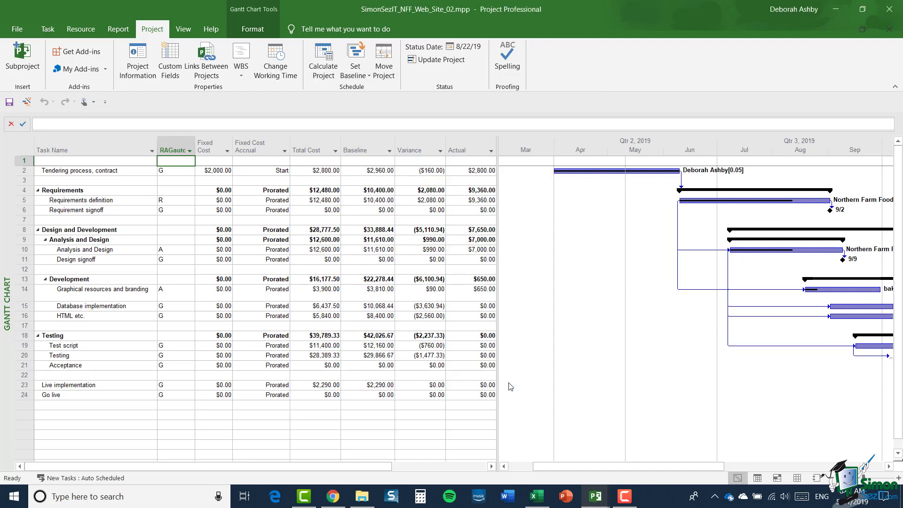